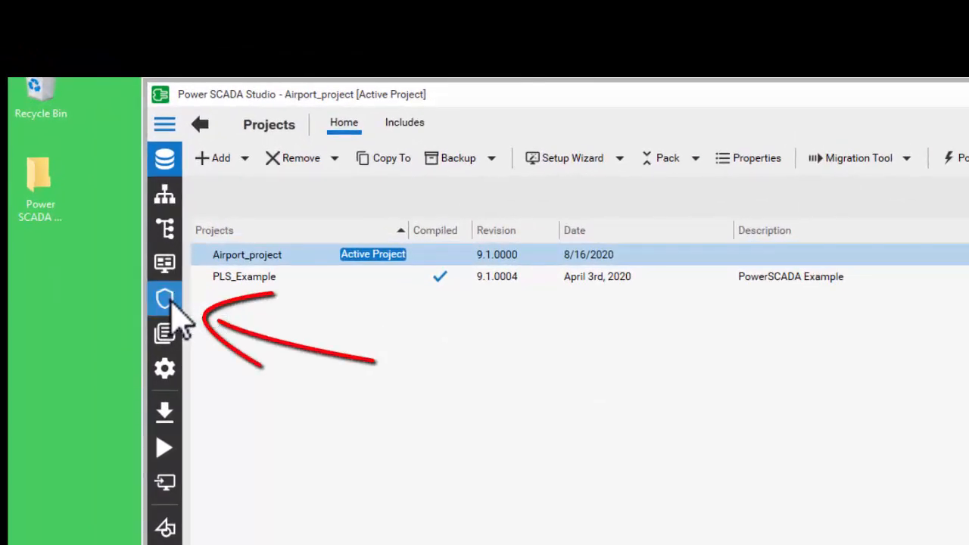
Open the project's Security roles table and review the existing roles and their privileges
click(170, 302)
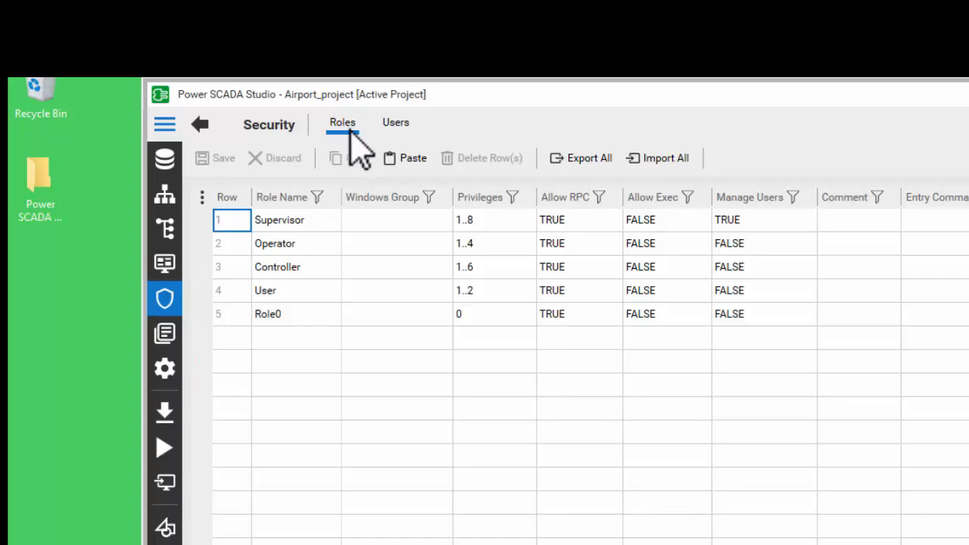
click(342, 336)
click(331, 337)
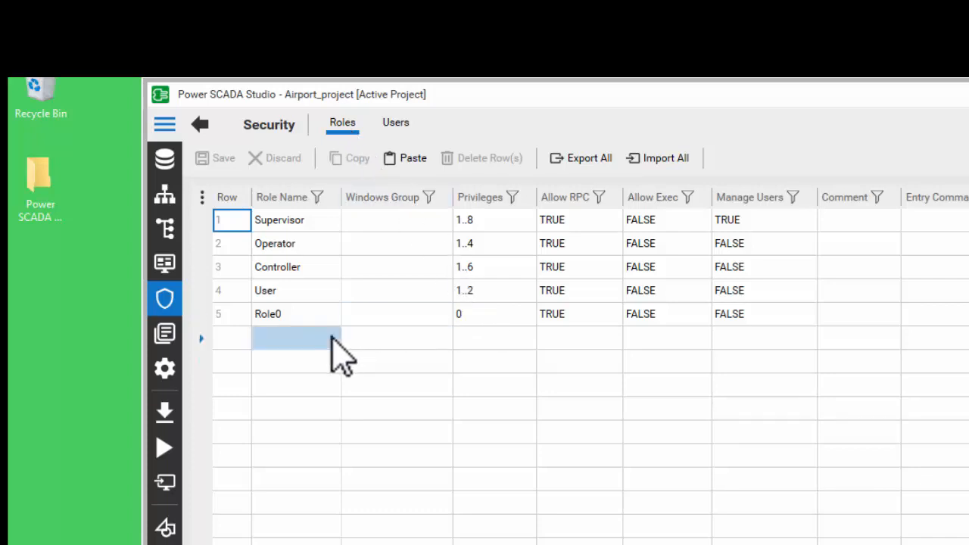
click(495, 221)
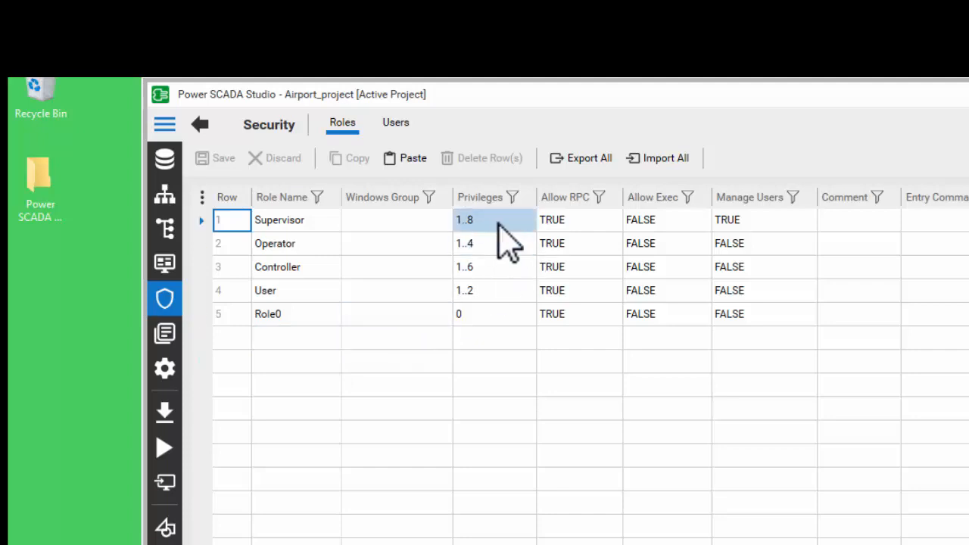
click(430, 274)
click(408, 296)
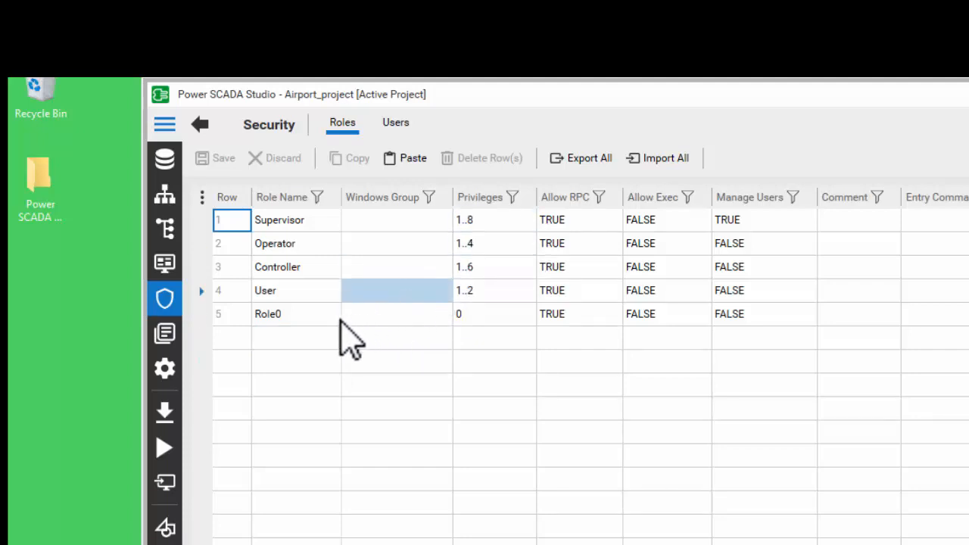
click(320, 333)
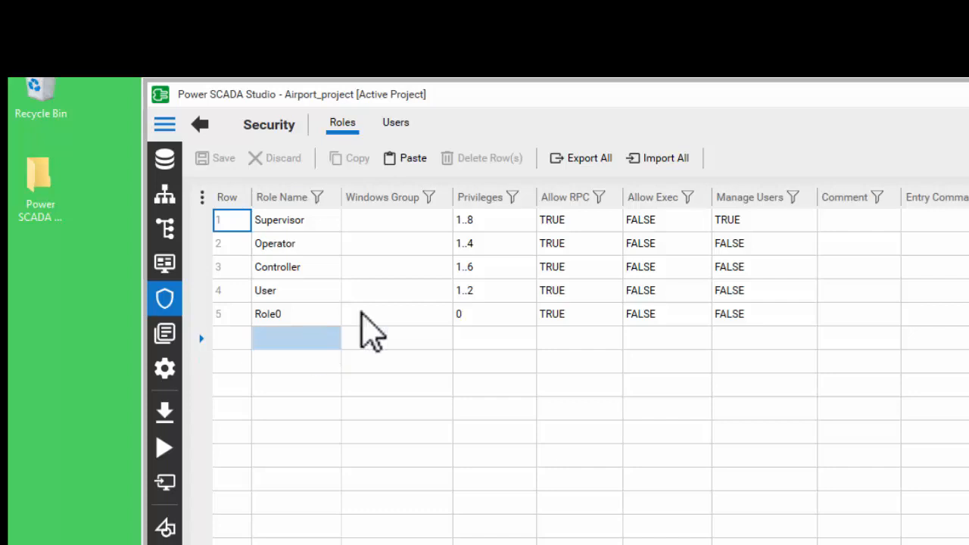
click(472, 234)
click(467, 228)
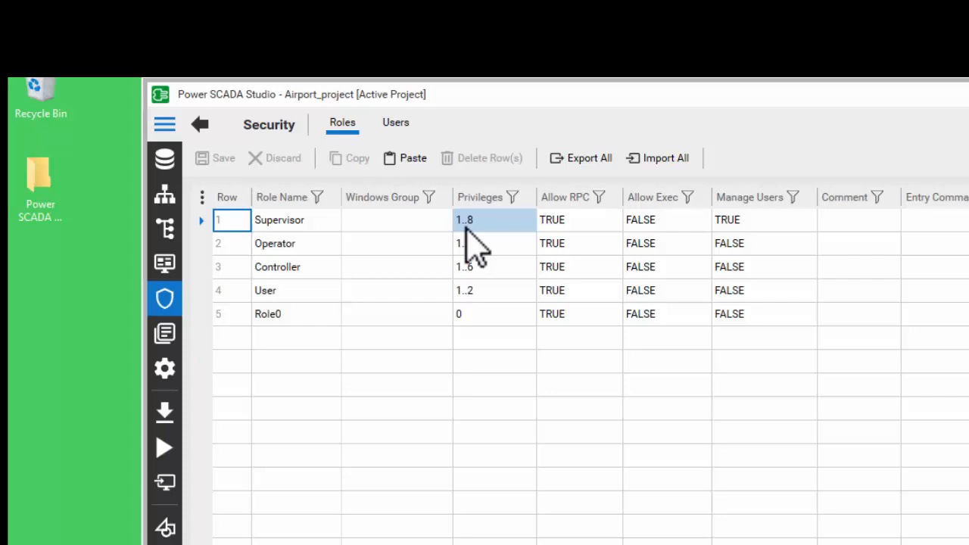
Add a new role named Admin with privileges 1..8
click(294, 338)
click(299, 338)
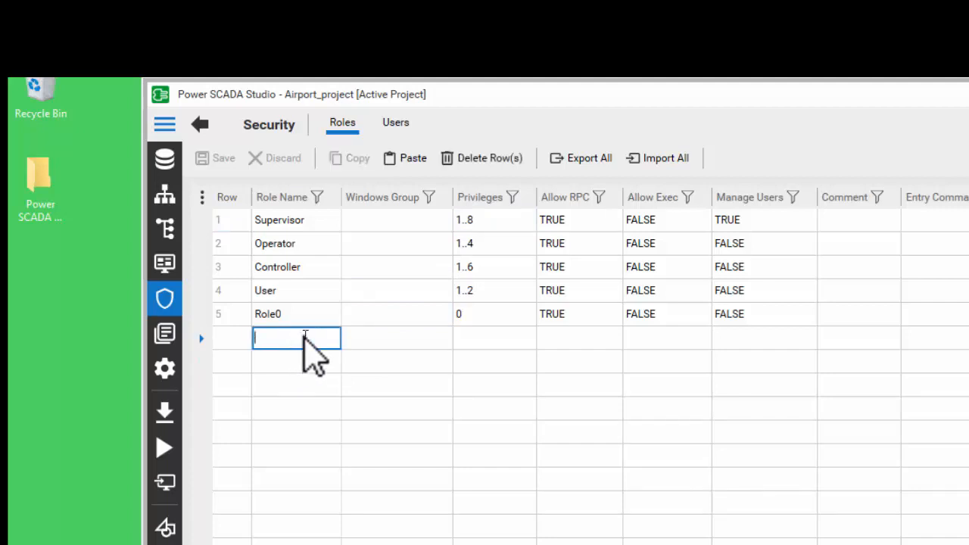
text(Admin)
click(477, 339)
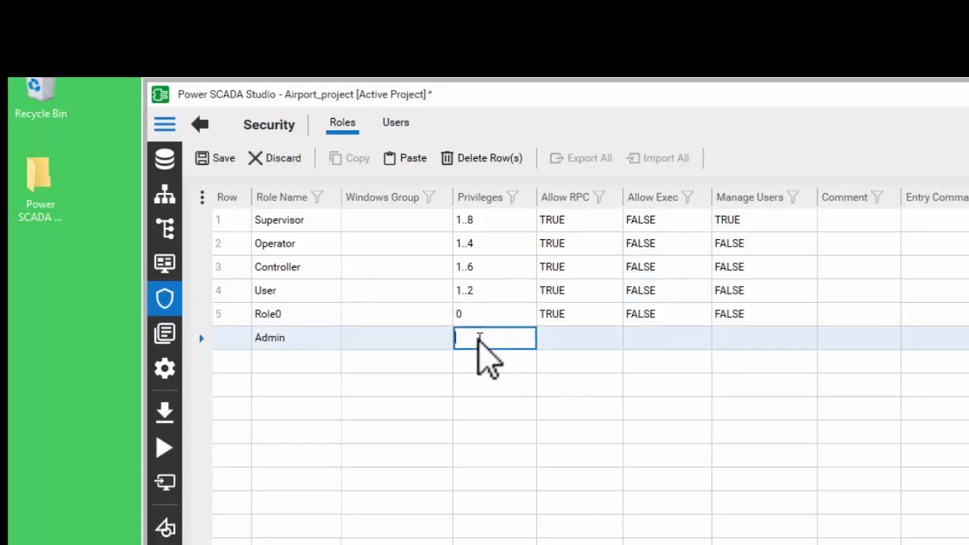
text(1..8)
Set the Admin role's Allow RPC to TRUE and Allow Exec to FALSE
click(617, 339)
click(617, 338)
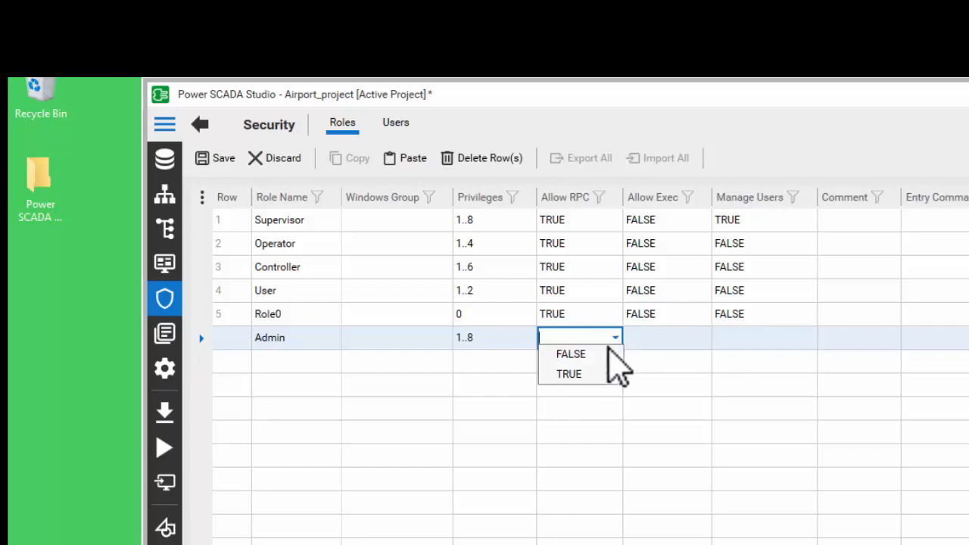
click(577, 375)
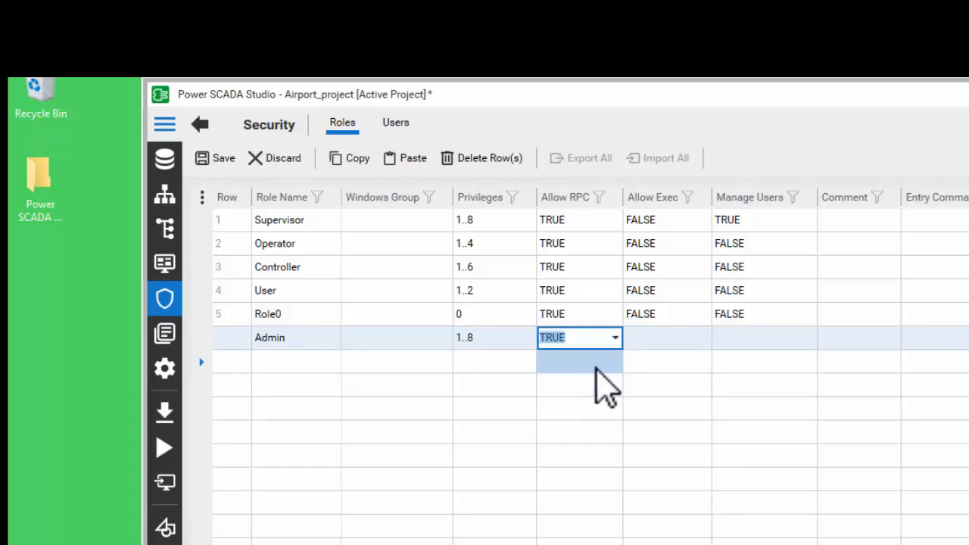
click(674, 335)
click(704, 338)
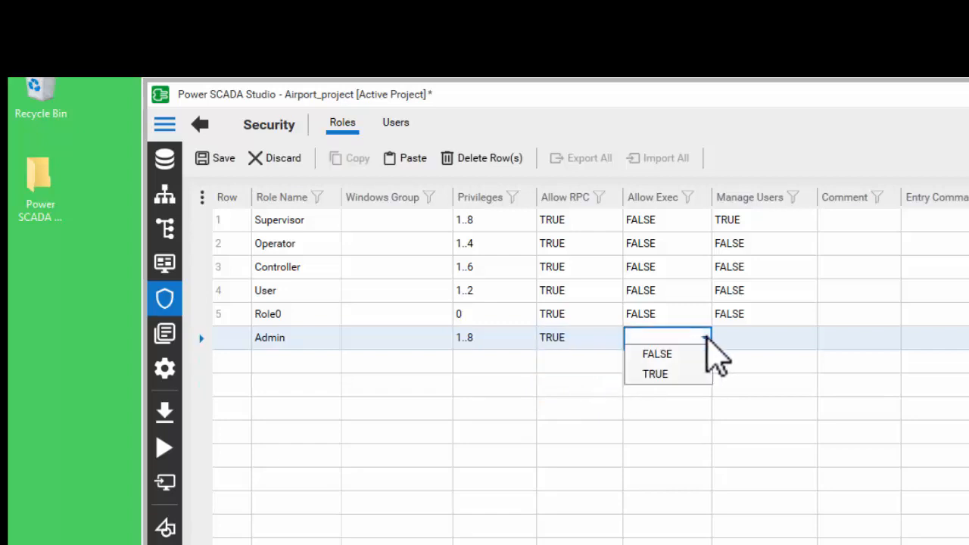
click(657, 355)
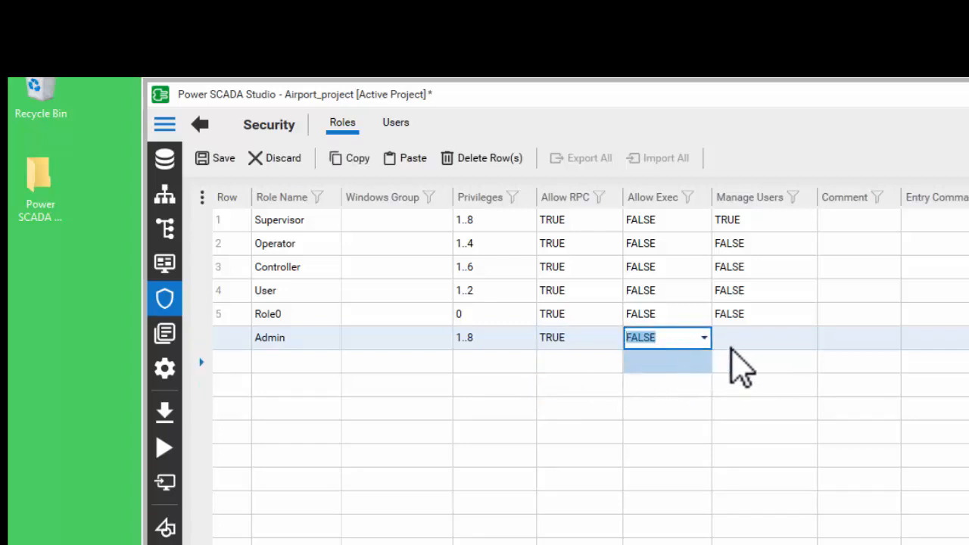
Set the Admin role's Manage Users option to FALSE
click(774, 341)
click(807, 339)
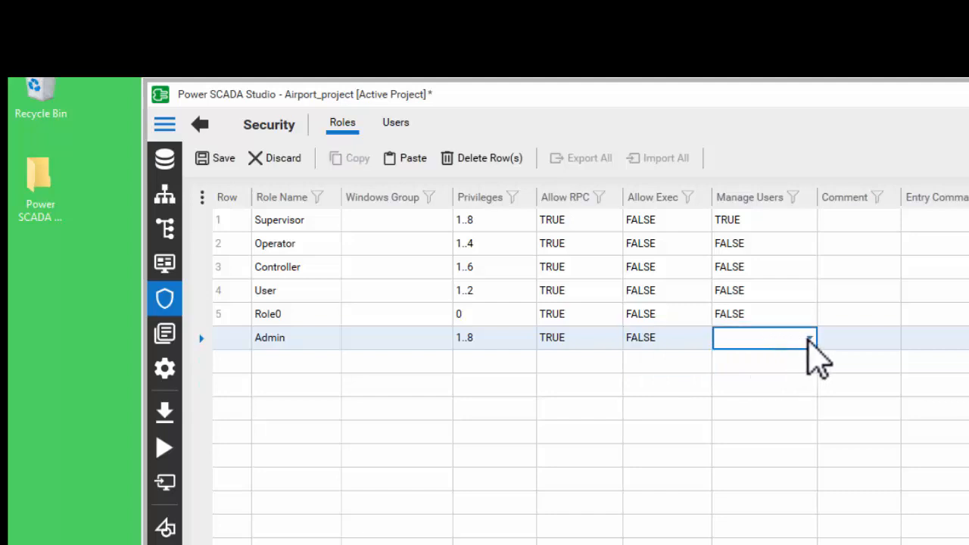
click(808, 338)
click(587, 401)
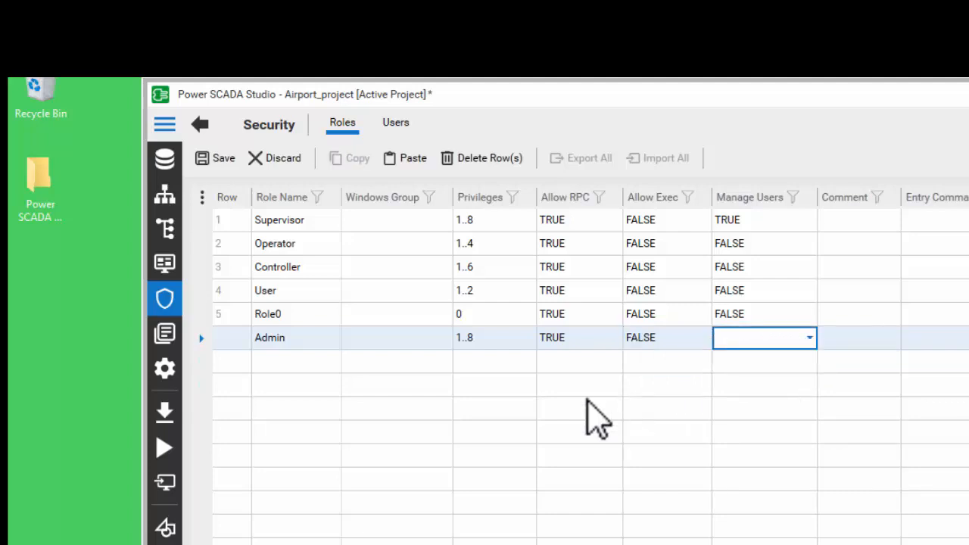
click(567, 403)
click(355, 390)
click(327, 361)
click(558, 417)
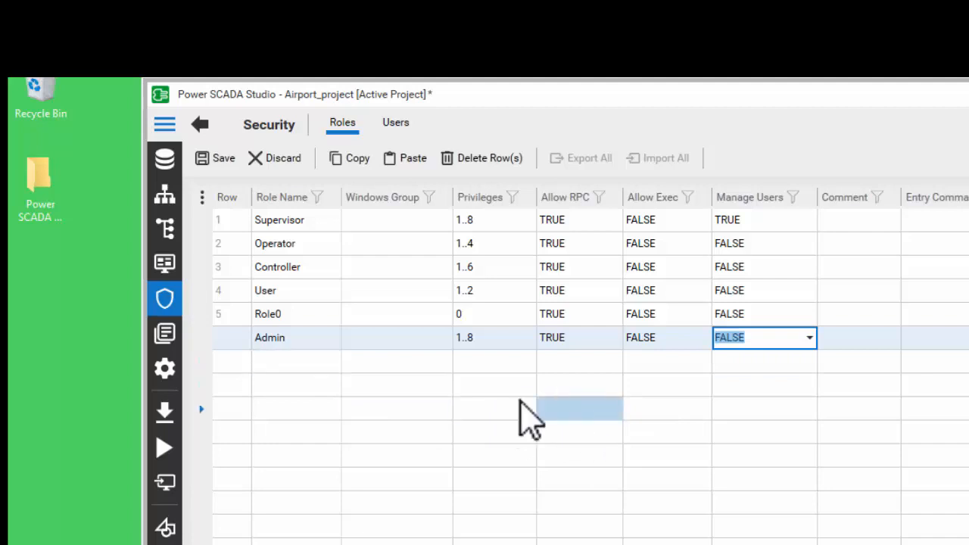
Save the new Admin role
click(291, 339)
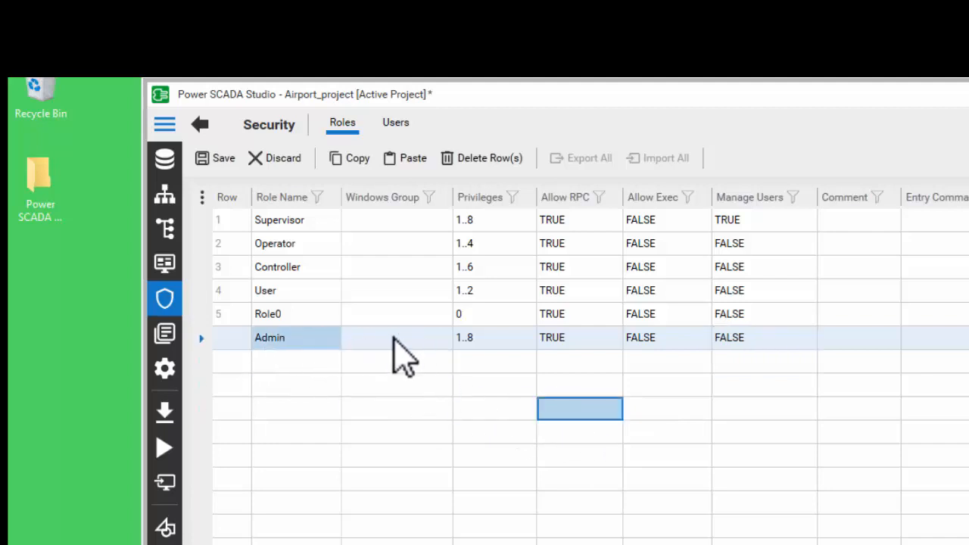
click(393, 338)
click(291, 339)
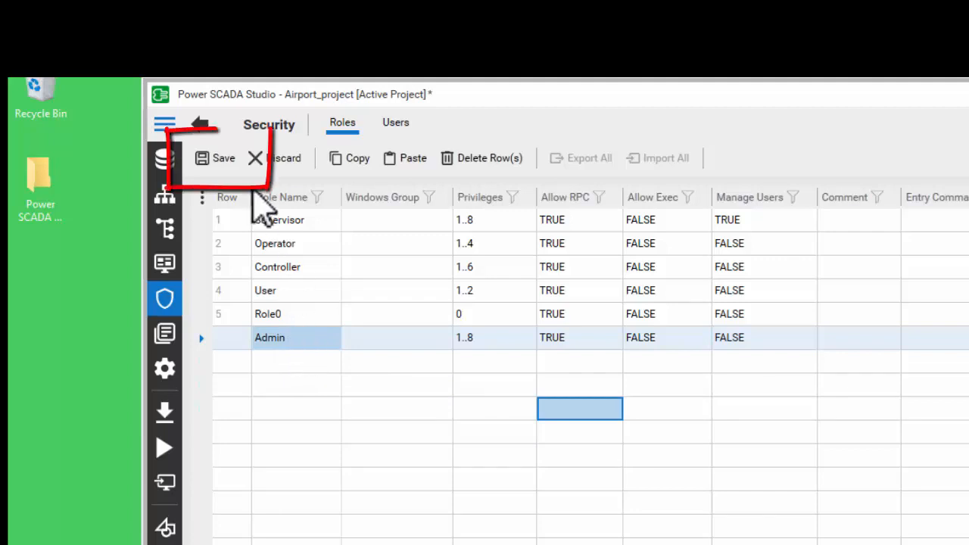
click(221, 158)
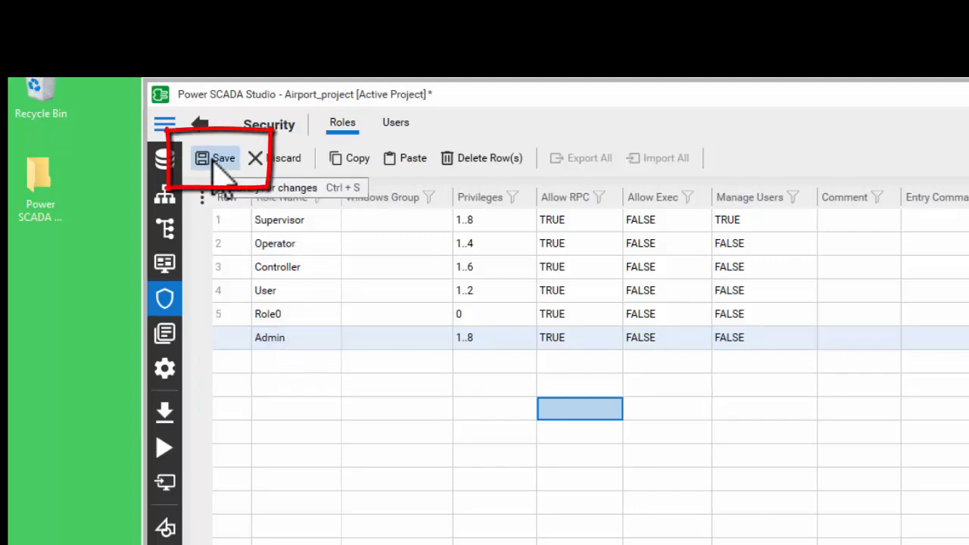
click(215, 159)
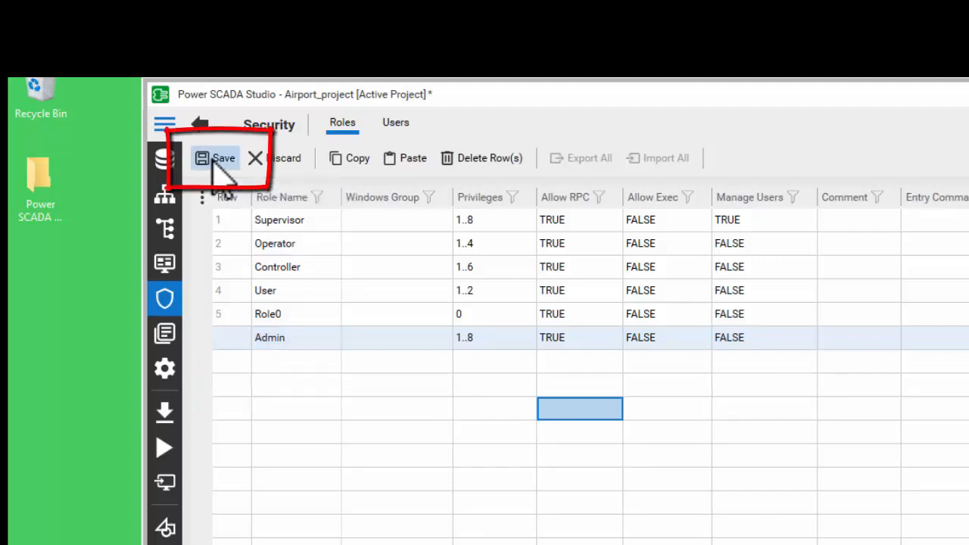
Assign the Windows group Operators to the Admin role and save the change
click(391, 339)
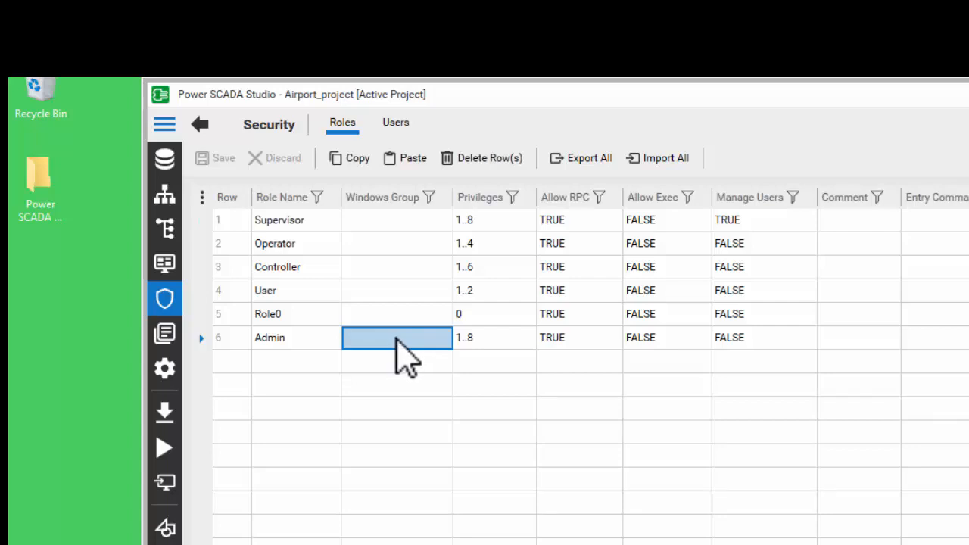
click(396, 338)
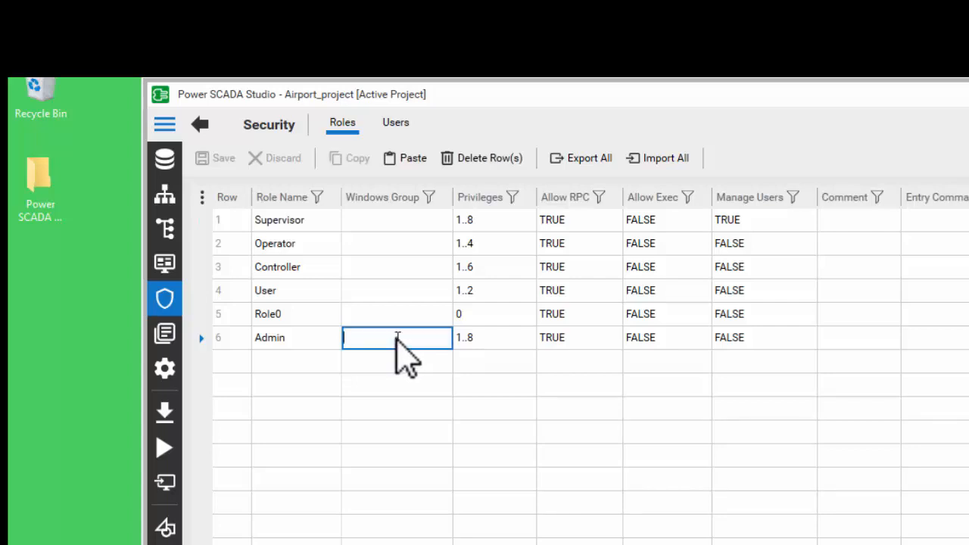
text(Operators)
click(424, 361)
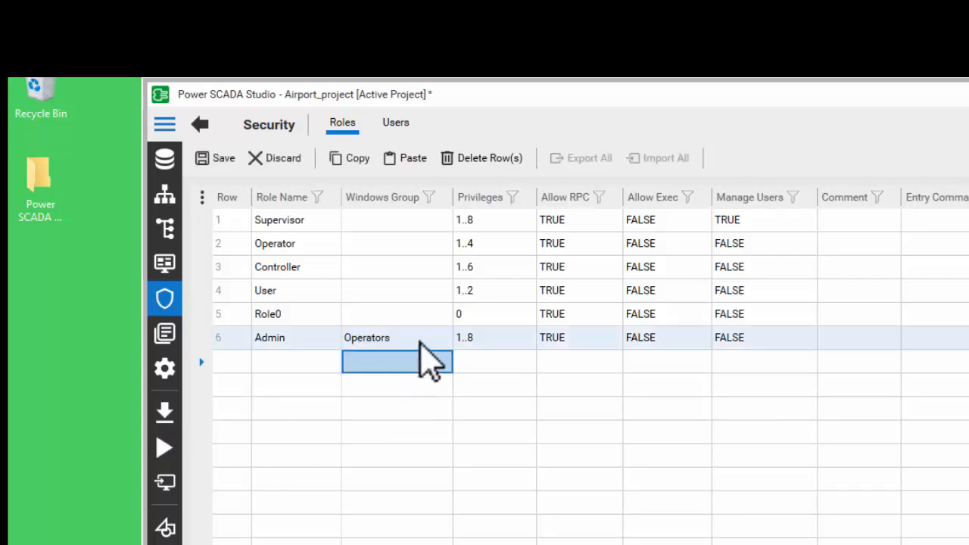
key(Up)
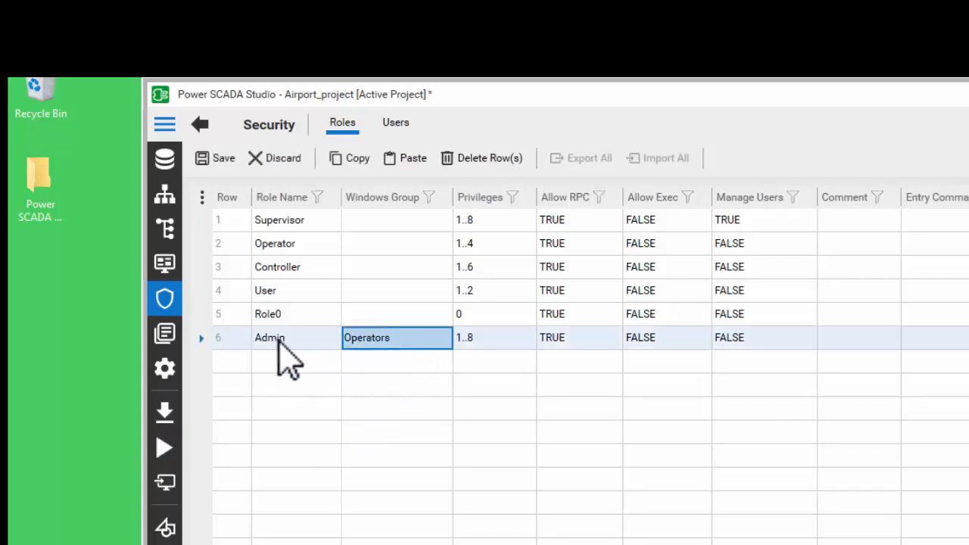
click(396, 364)
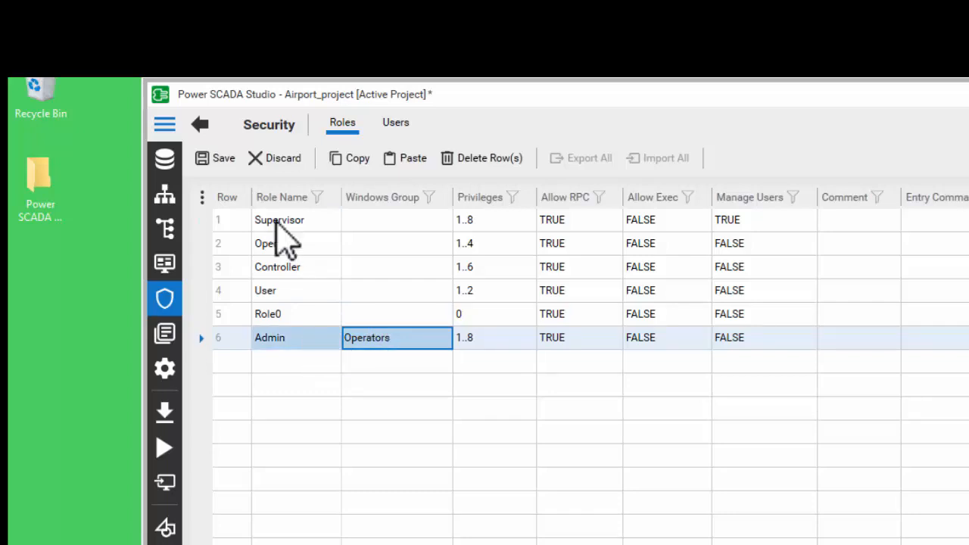
click(219, 158)
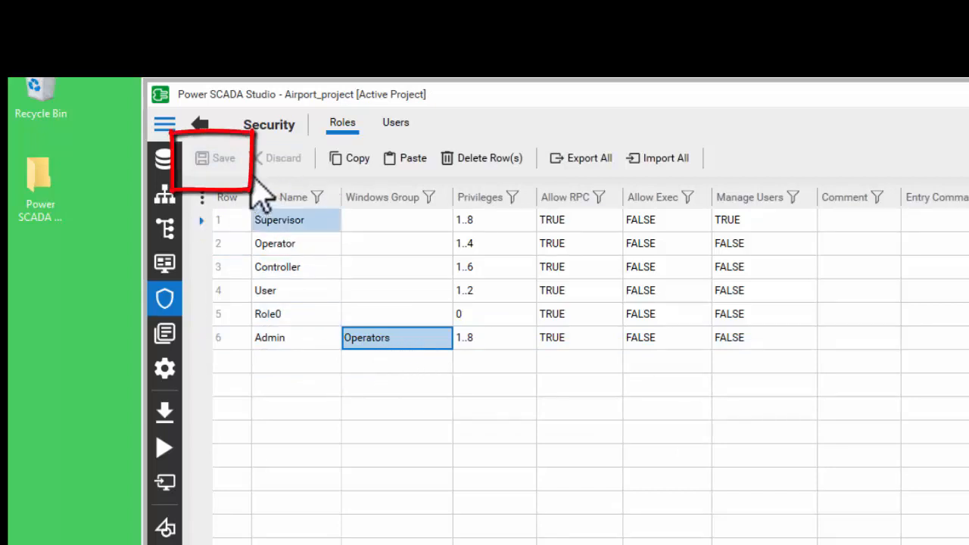
Open the Users list and add a new user with user name and full name admin
click(396, 127)
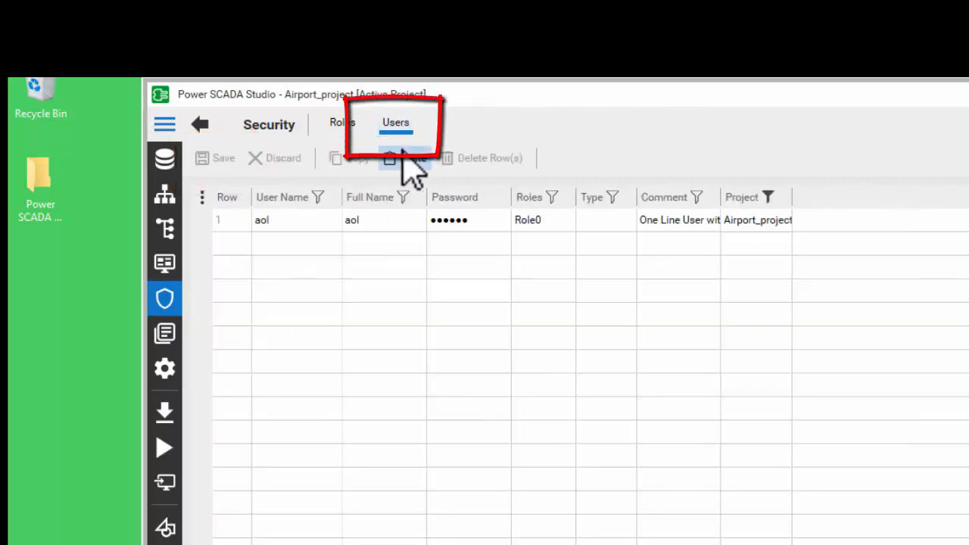
click(425, 320)
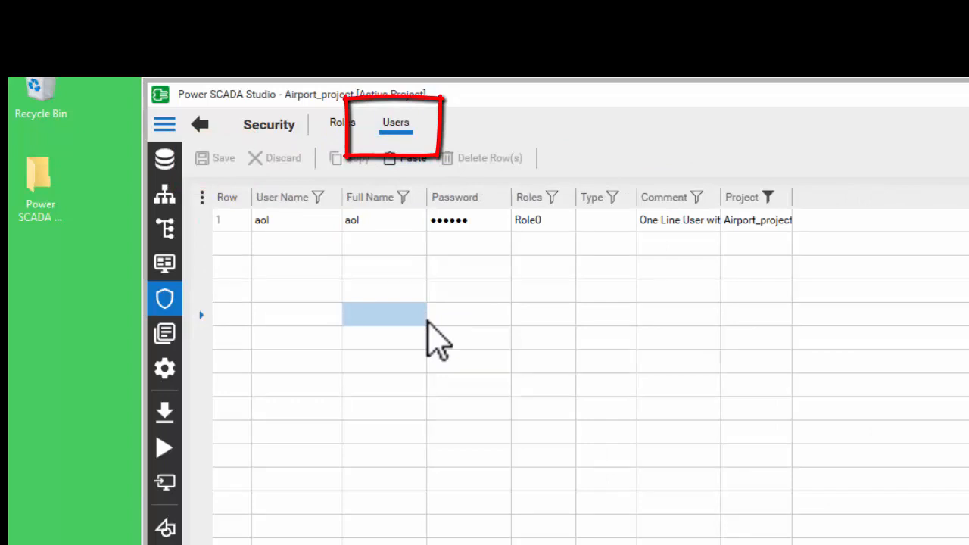
click(417, 333)
click(399, 231)
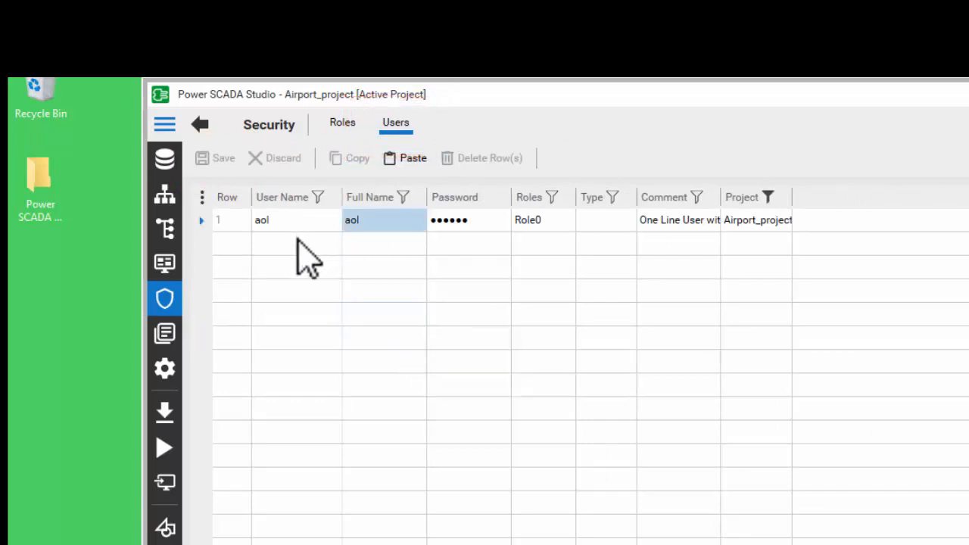
click(297, 244)
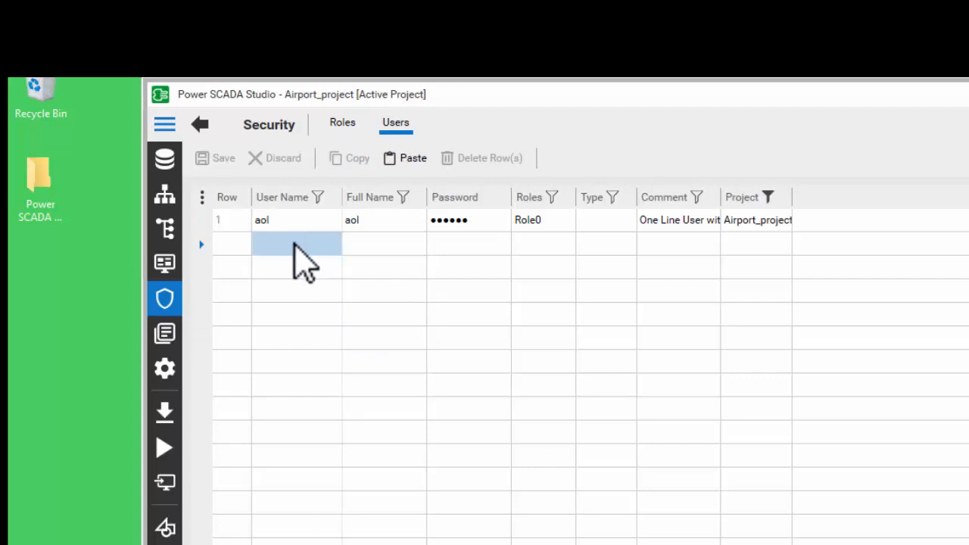
click(296, 243)
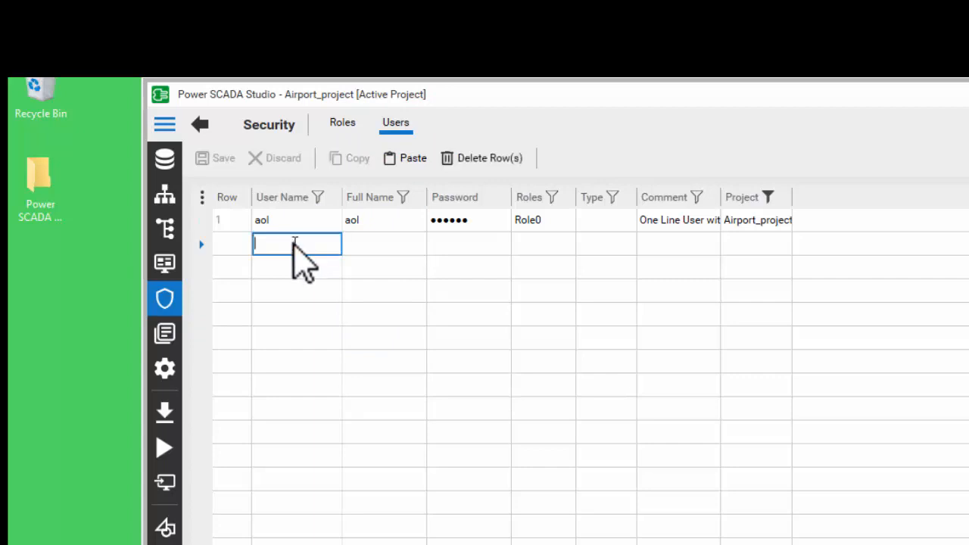
text(admin)
click(382, 243)
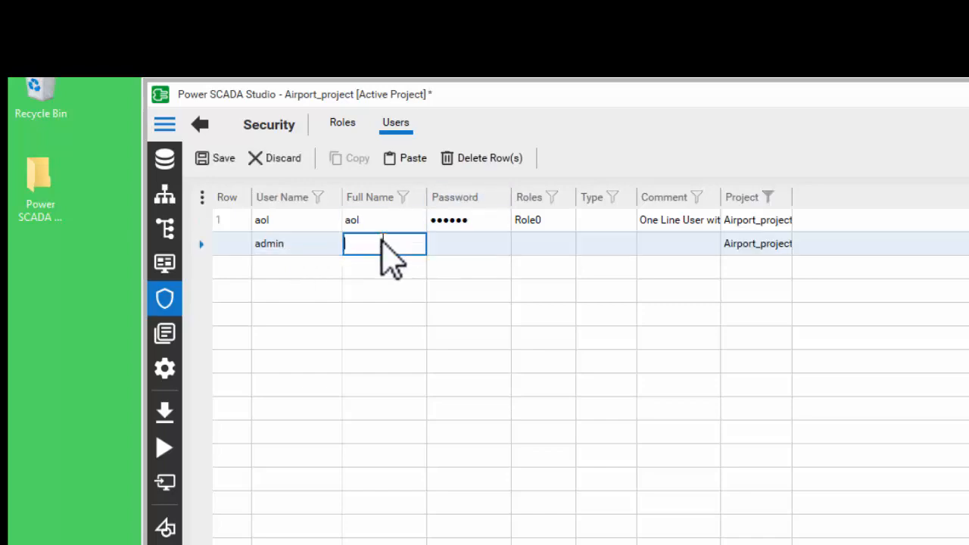
text(admin)
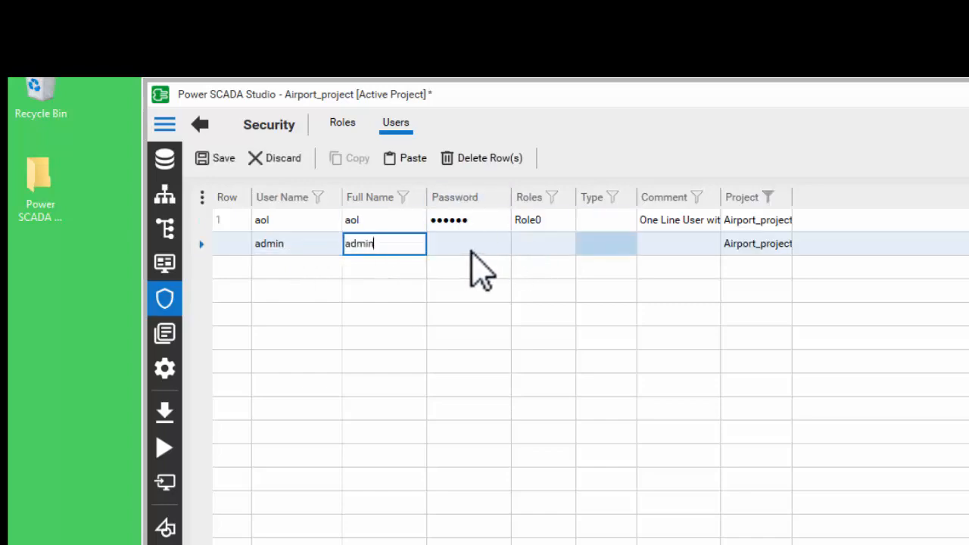
Set the admin user's password, entering the new password and confirming it in the password dialog
click(471, 250)
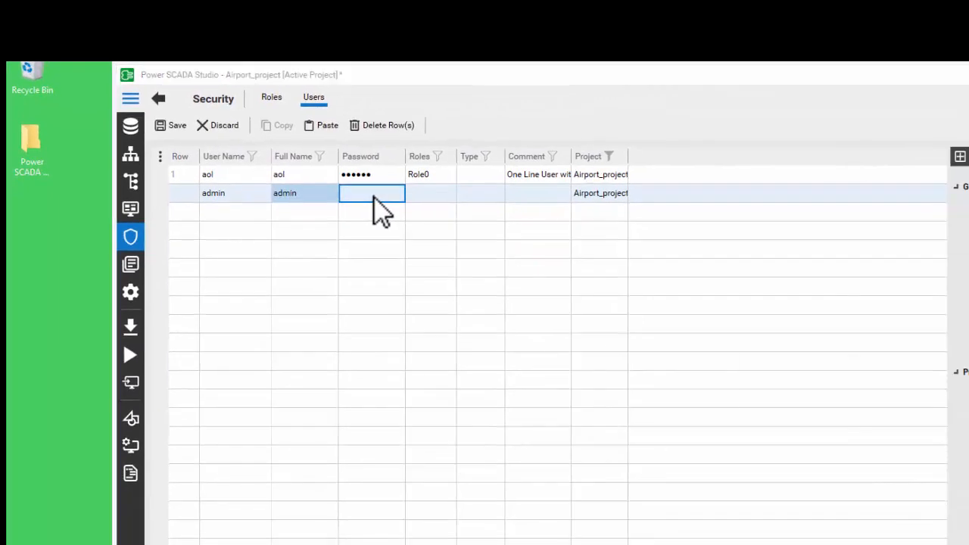
text(admin)
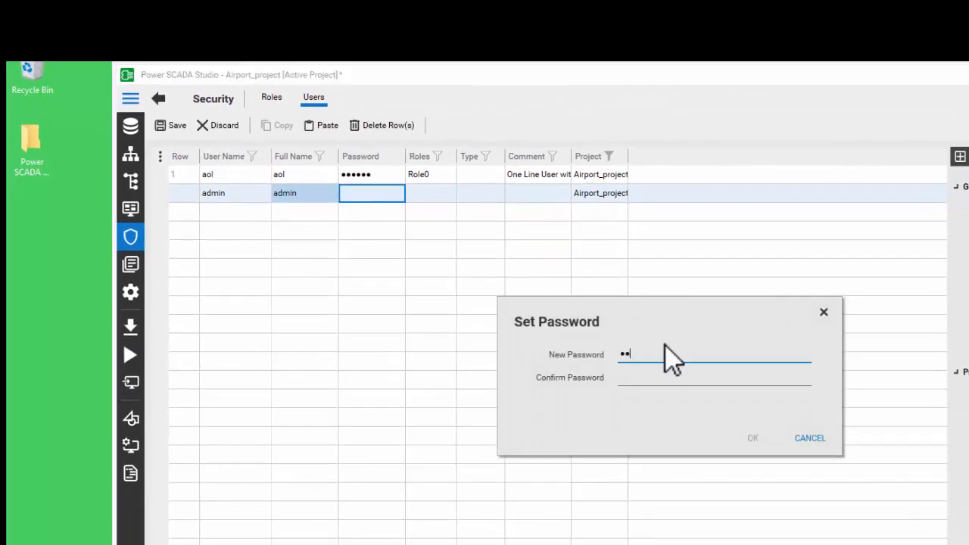
click(624, 379)
text(admin)
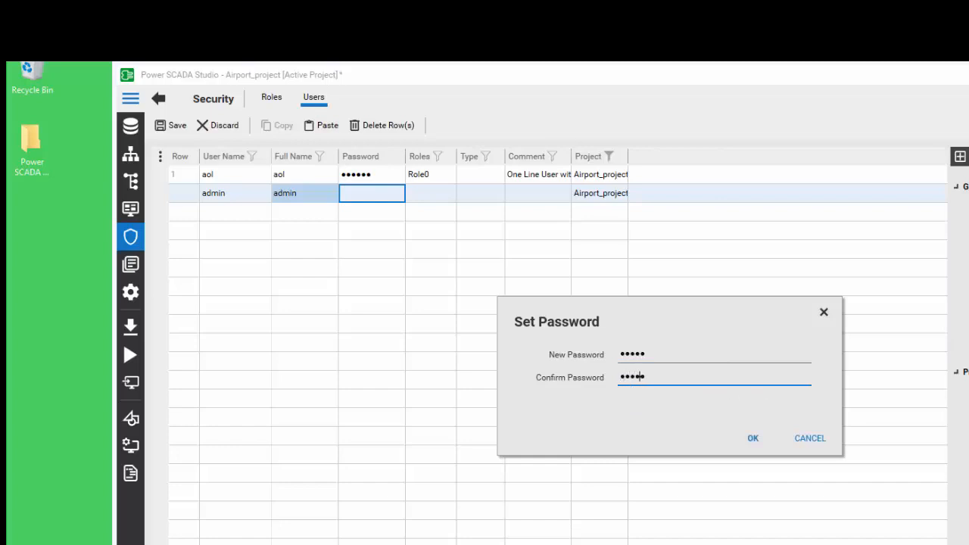
click(750, 443)
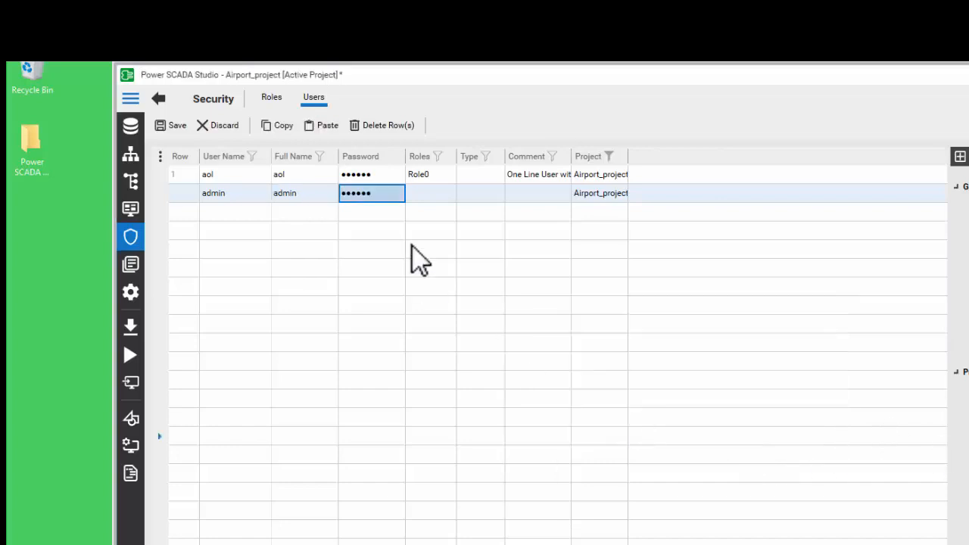
Assign the Admin role to the admin user and save the users list
click(445, 194)
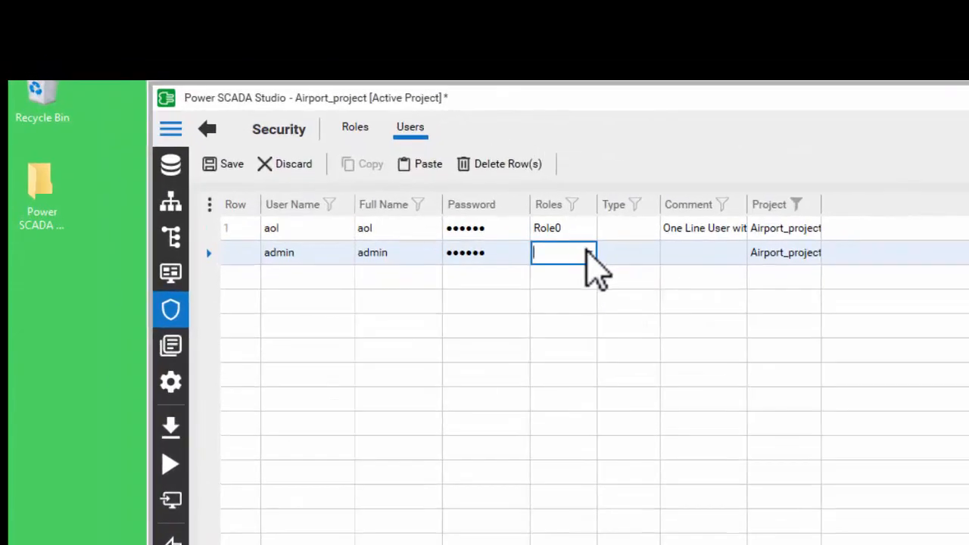
click(587, 252)
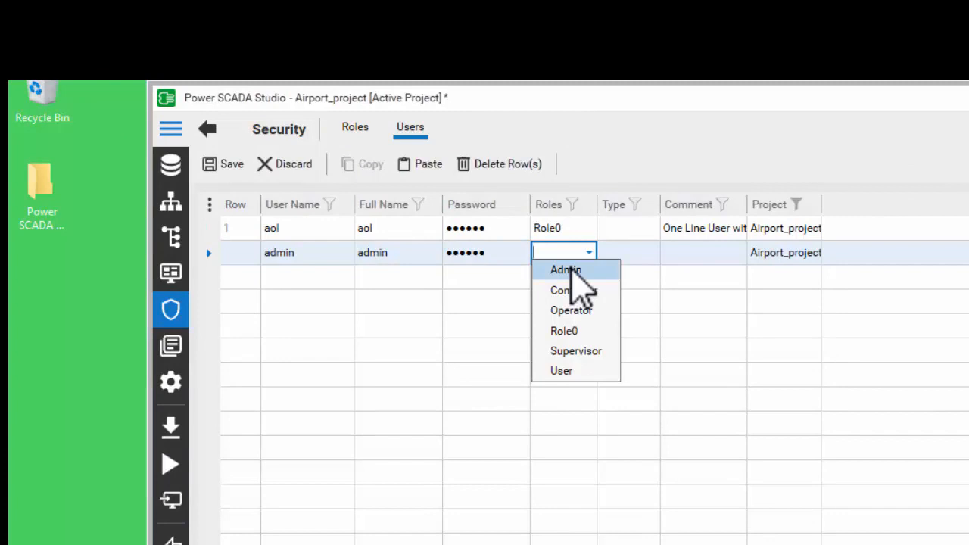
click(573, 270)
click(499, 328)
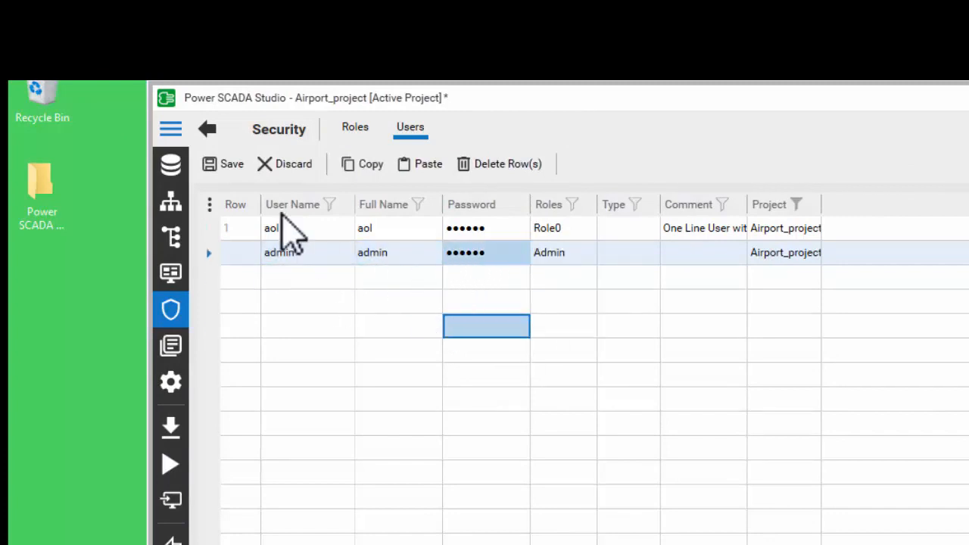
click(227, 165)
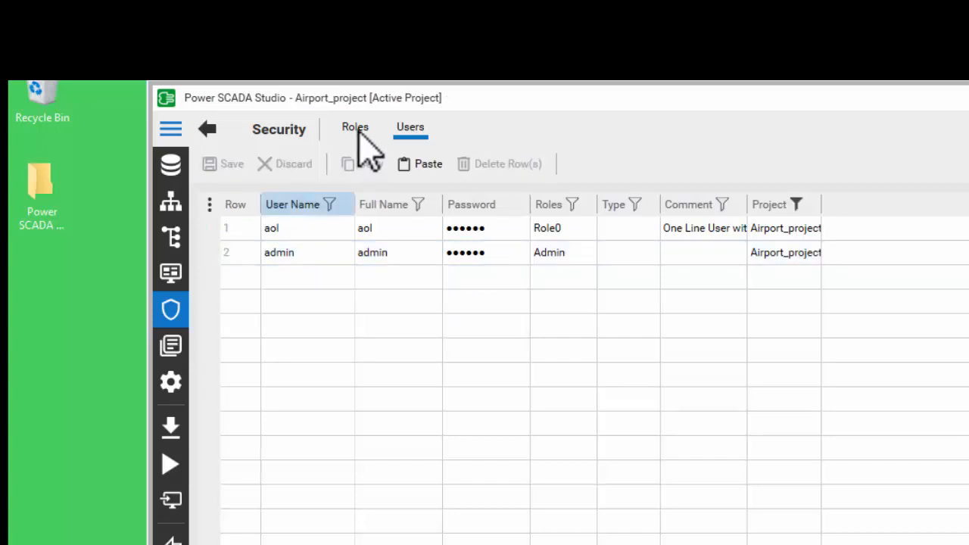
Review the Roles list, then return to the Users list
click(357, 133)
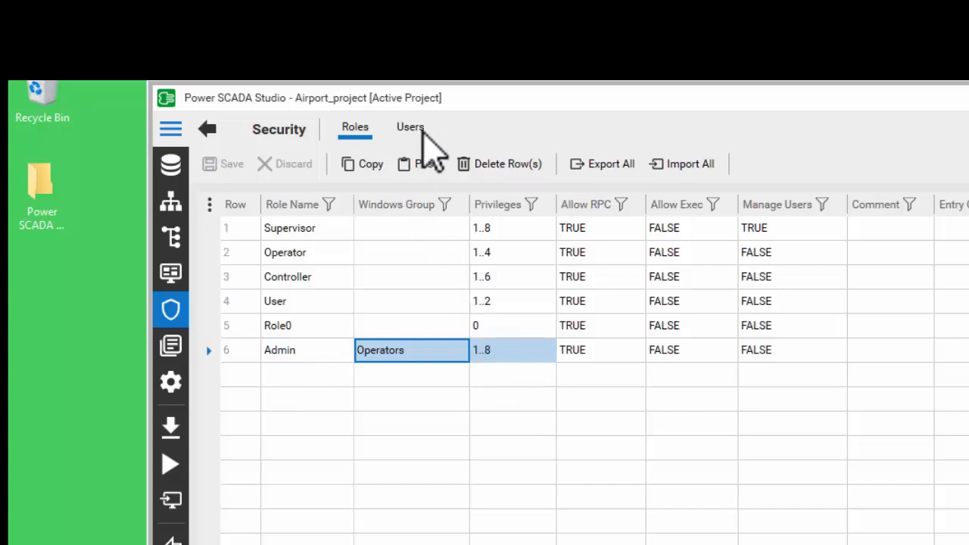
click(413, 129)
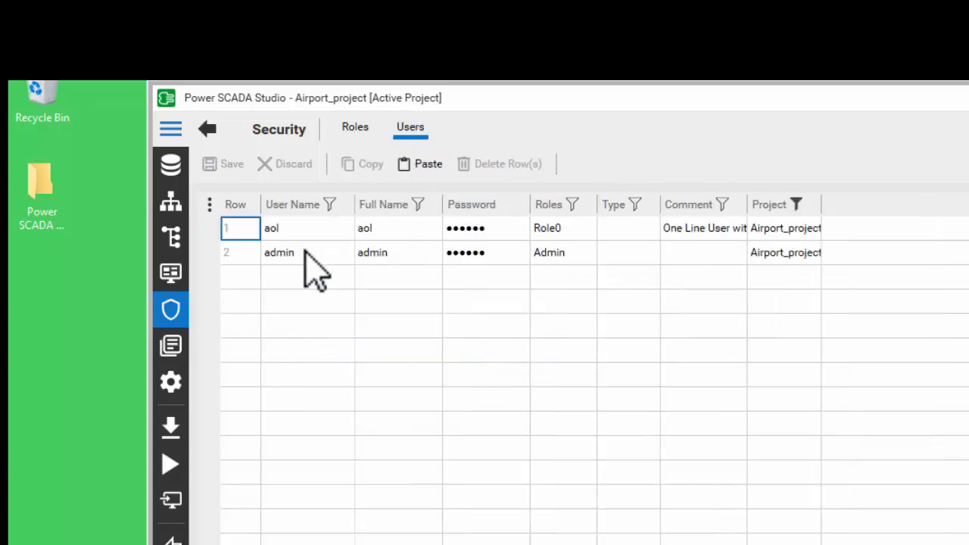